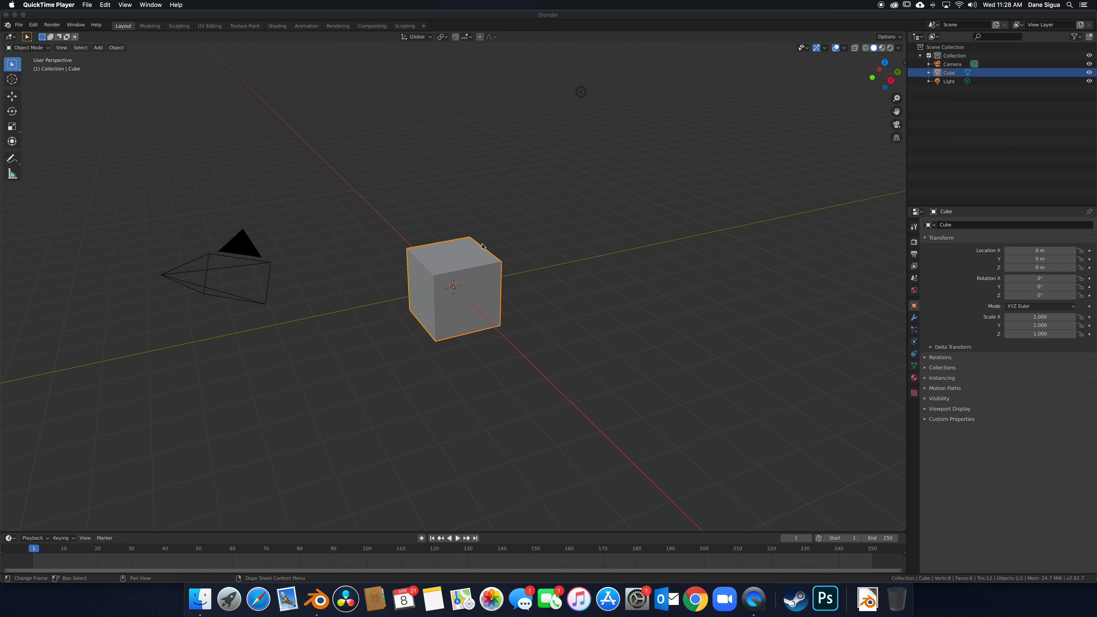
Select the default cube and put it into Edit Mode with face selection.
click(492, 245)
scroll(502, 243, down, 2)
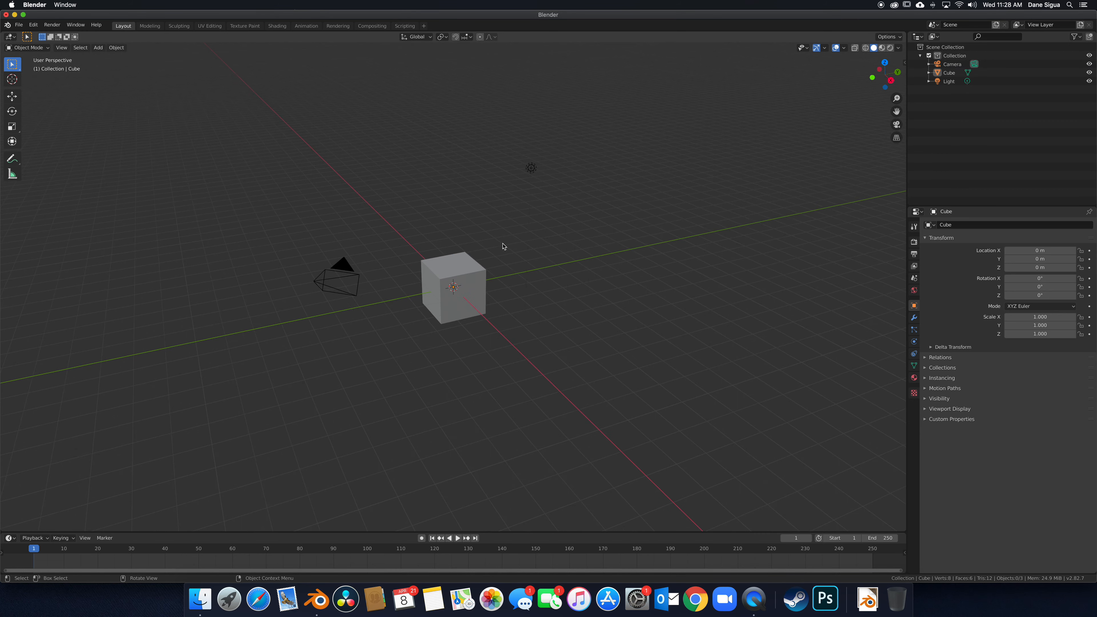
scroll(503, 244, up, 5)
middle_drag(492, 239, 491, 234)
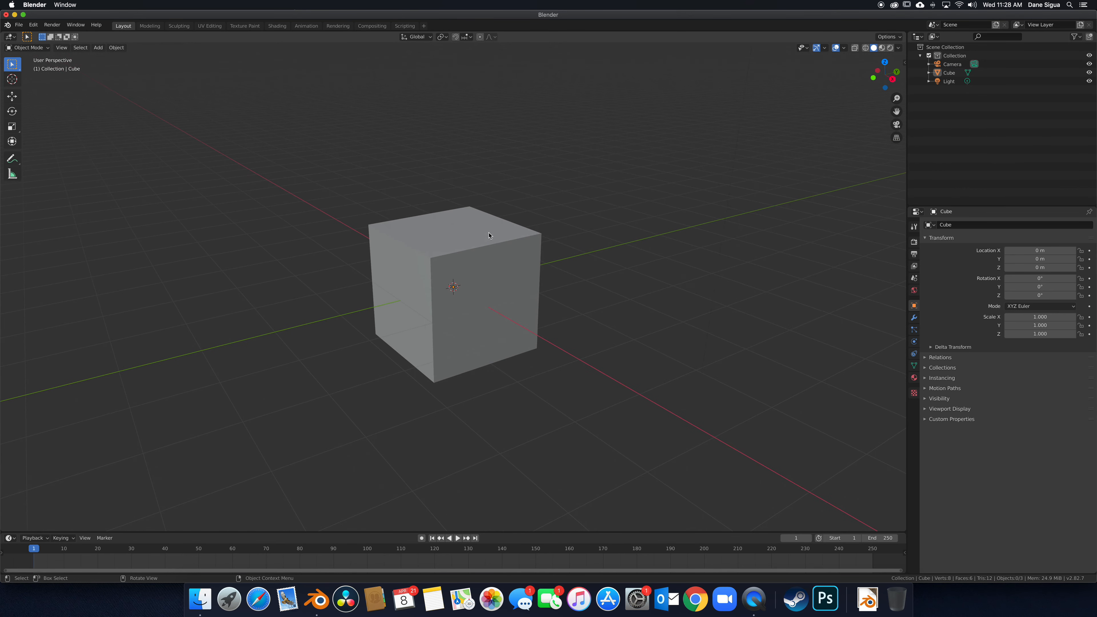
click(489, 240)
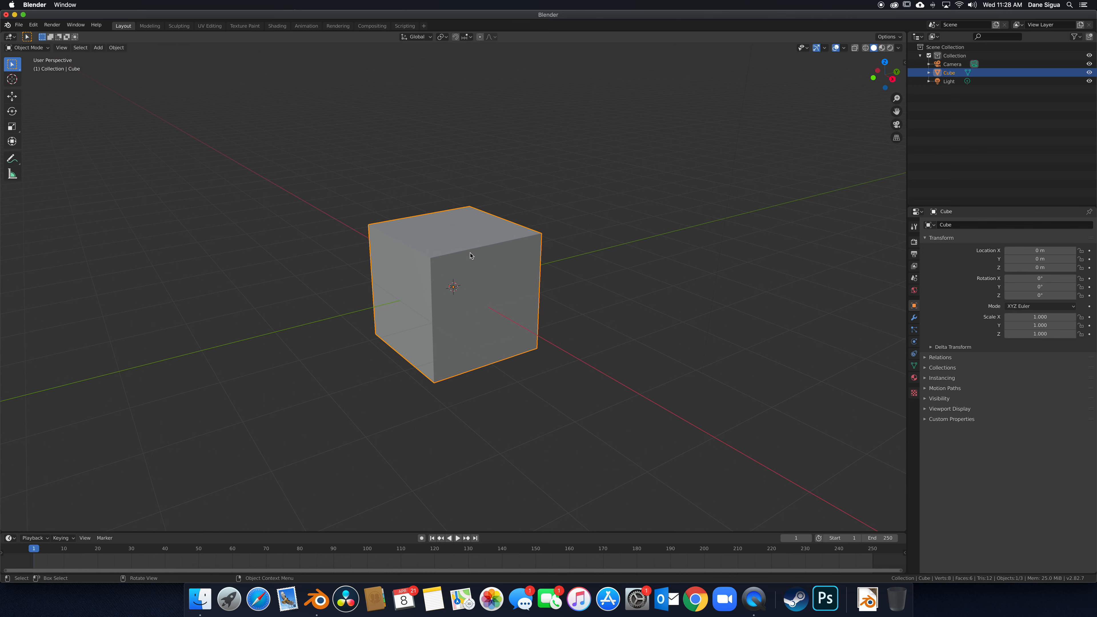
key(Tab)
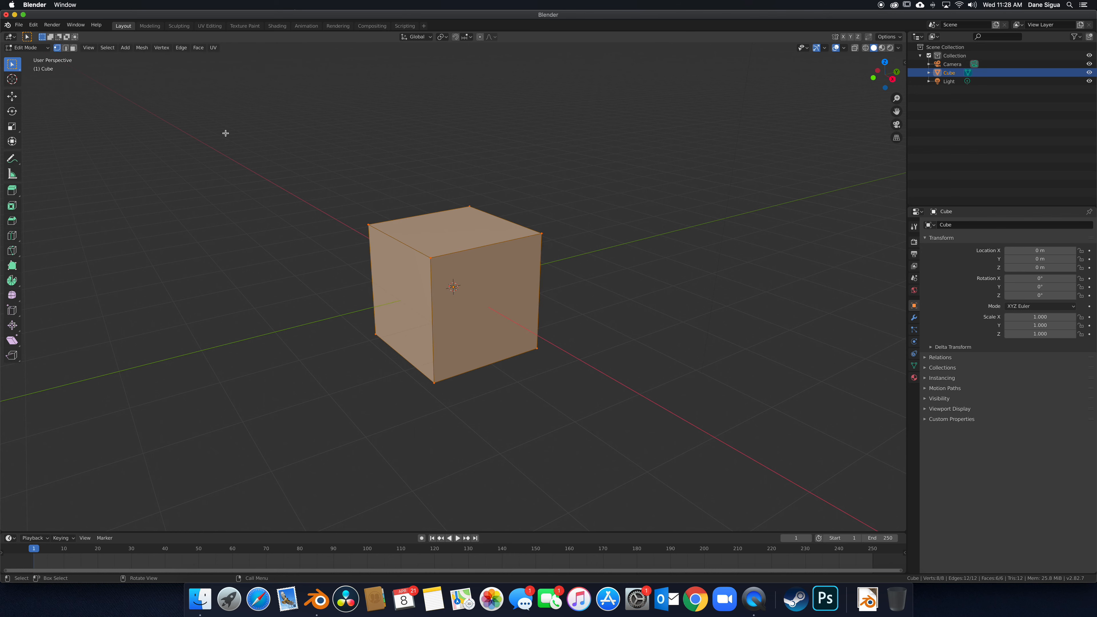
click(74, 48)
Extrude the cube's top face upward three times to form a tall four-section column, and return to Object Mode.
click(458, 232)
scroll(478, 292, up, 2)
scroll(478, 292, down, 5)
key(e)
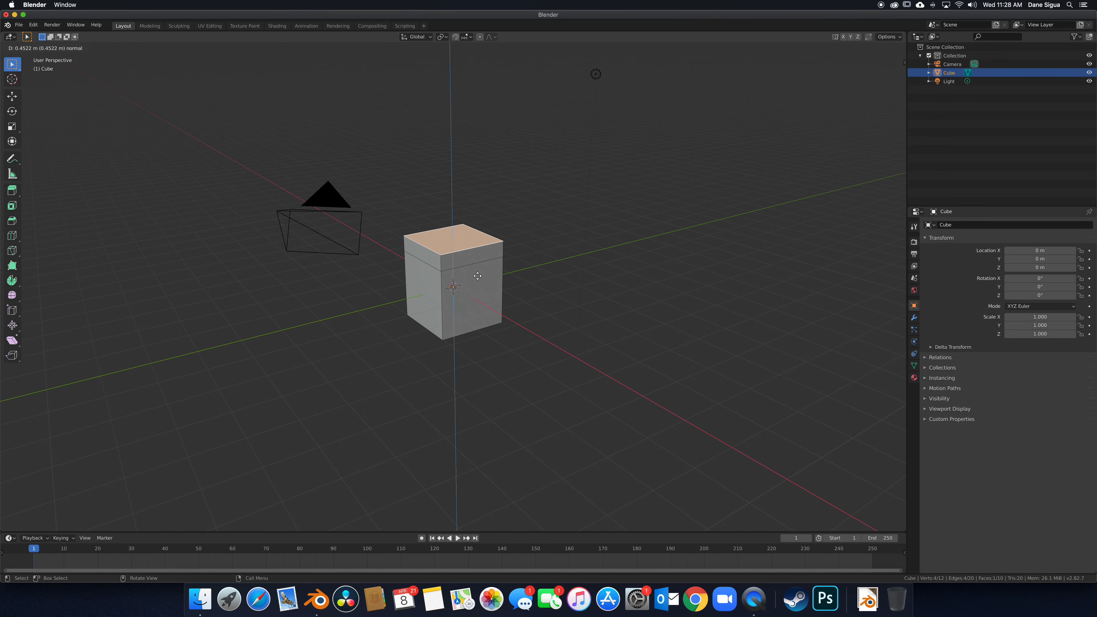
click(477, 183)
key(e)
click(475, 123)
shift+middle_drag(473, 297, 469, 387)
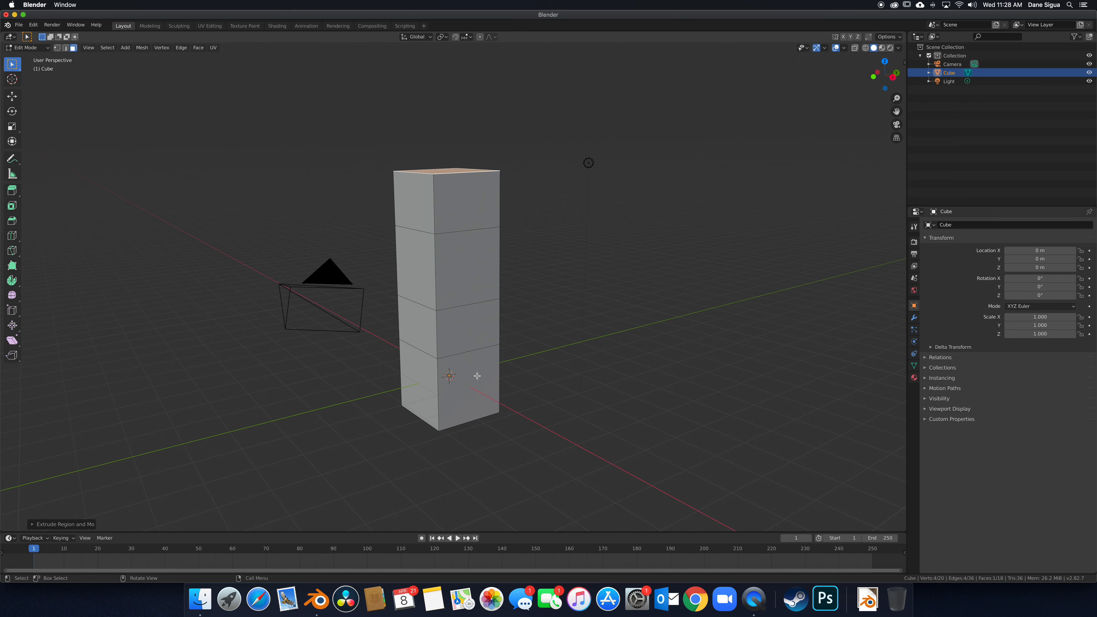
key(Tab)
middle_drag(477, 373, 533, 345)
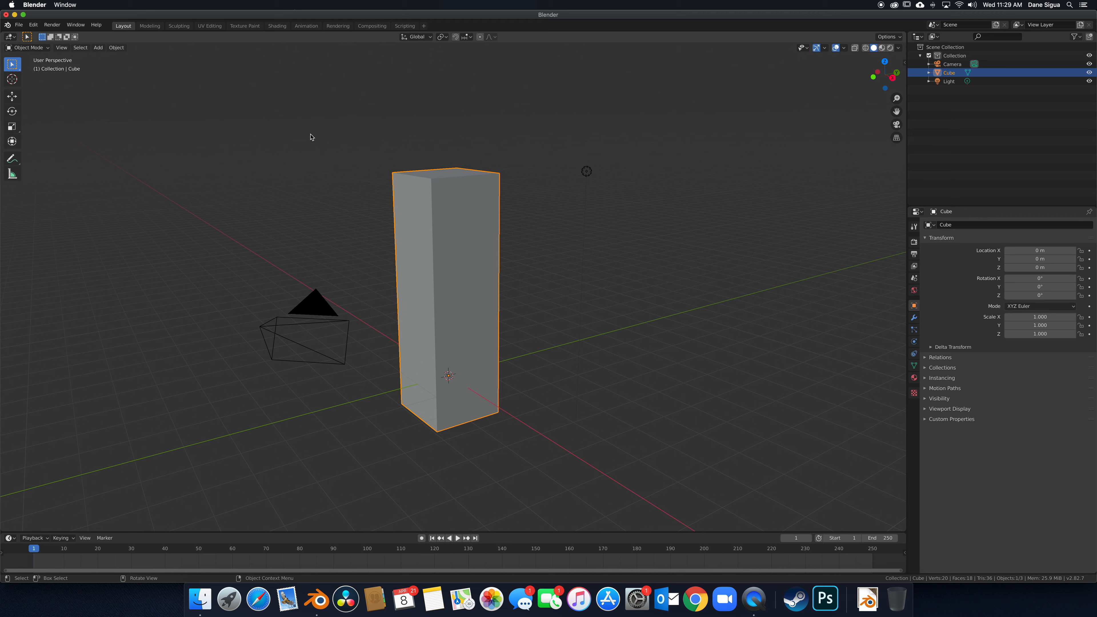
Switch to the Shading workspace and show the column in Rendered viewport shading.
click(278, 26)
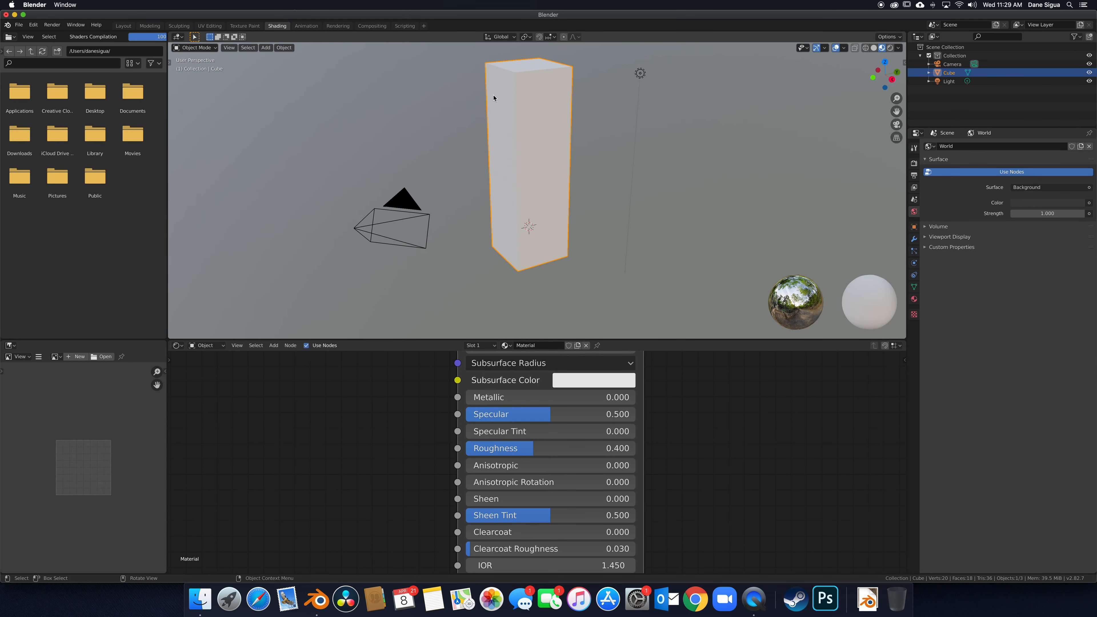
click(891, 49)
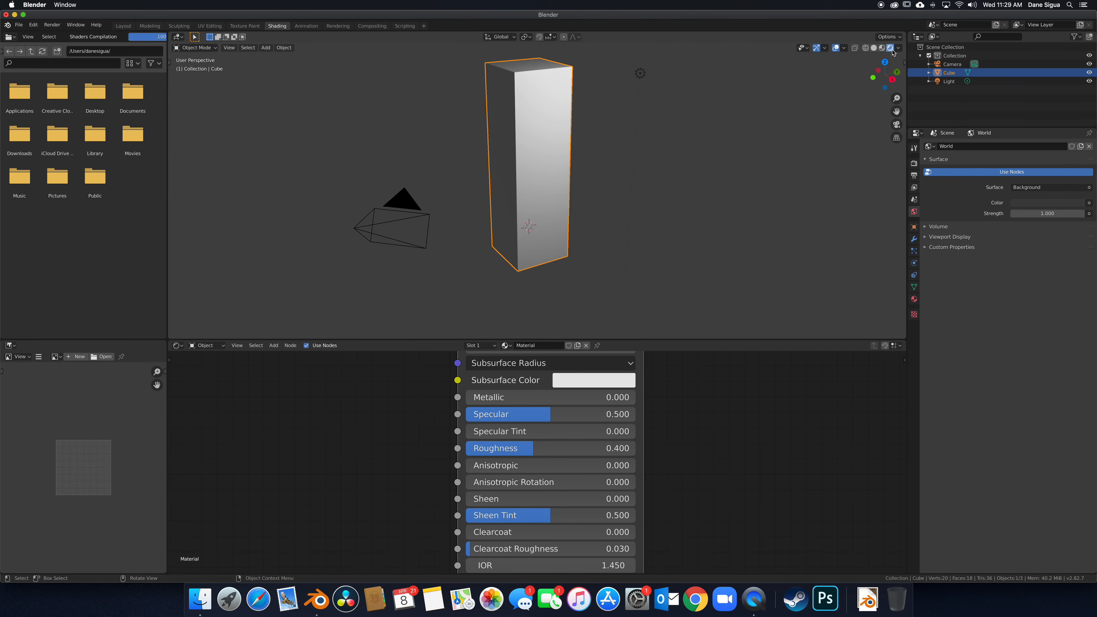
middle_drag(621, 203, 535, 220)
Set the base color of the column's material to bright green and widen the 3D viewport by narrowing the file browser area.
scroll(527, 237, up, 1)
scroll(553, 416, down, 4)
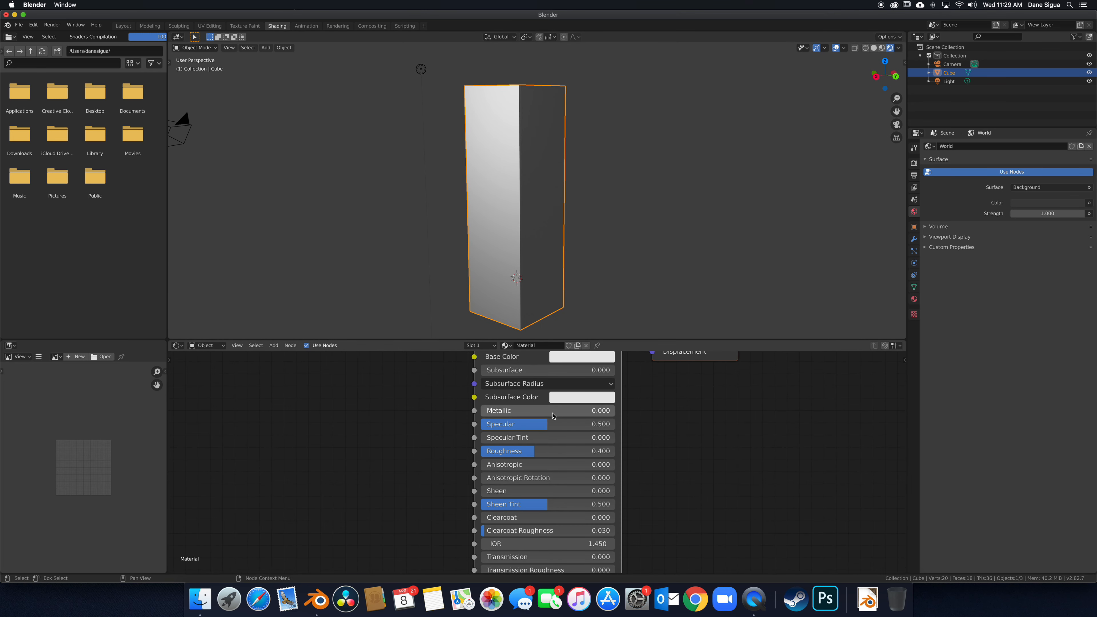
scroll(553, 415, down, 1)
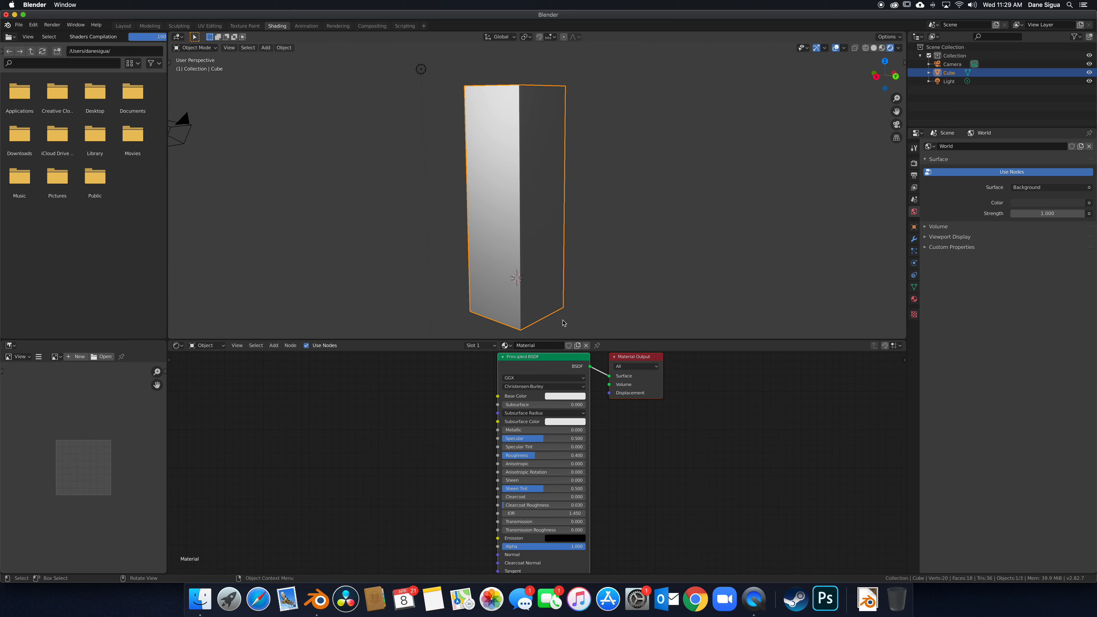
click(565, 396)
drag(578, 317, 554, 300)
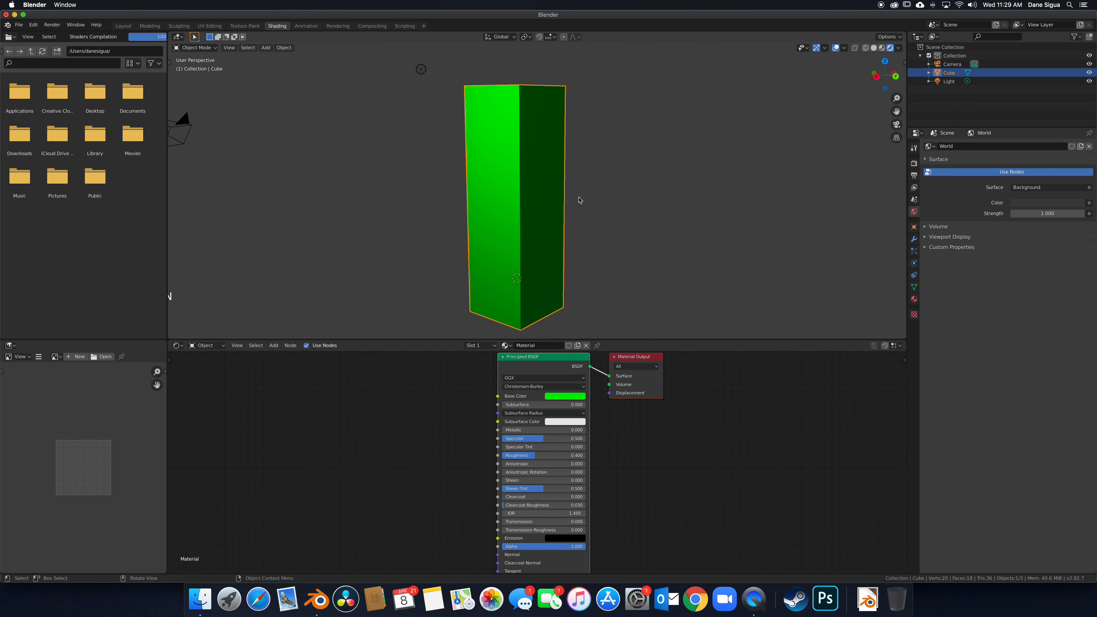
drag(168, 281, 130, 283)
middle_drag(215, 245, 433, 228)
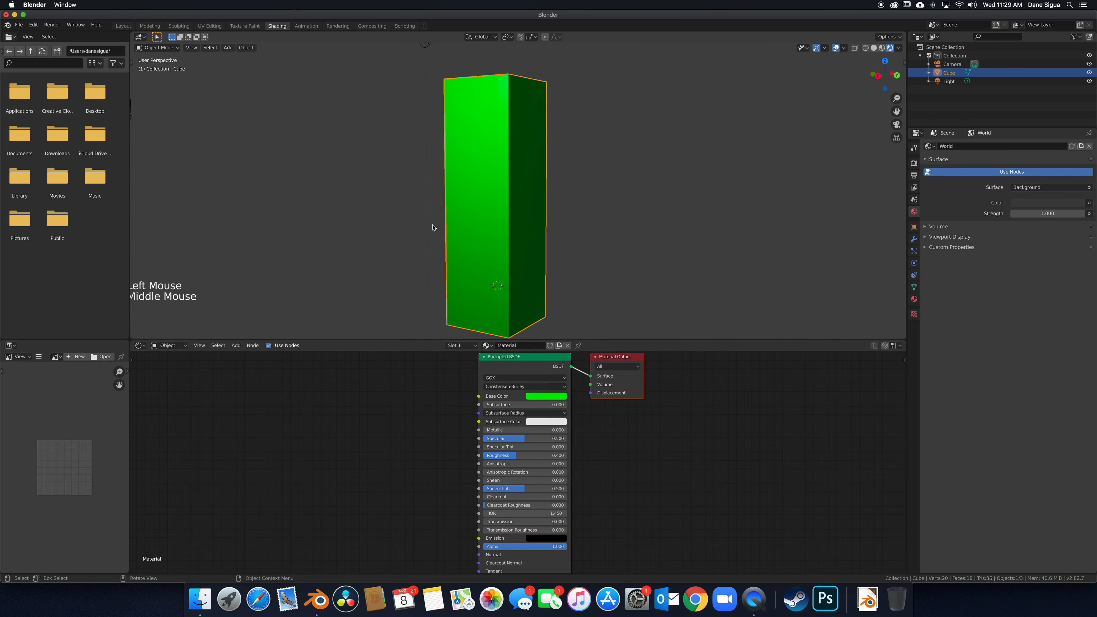
Put the column into Edit Mode and rename its existing material Green.
key(Tab)
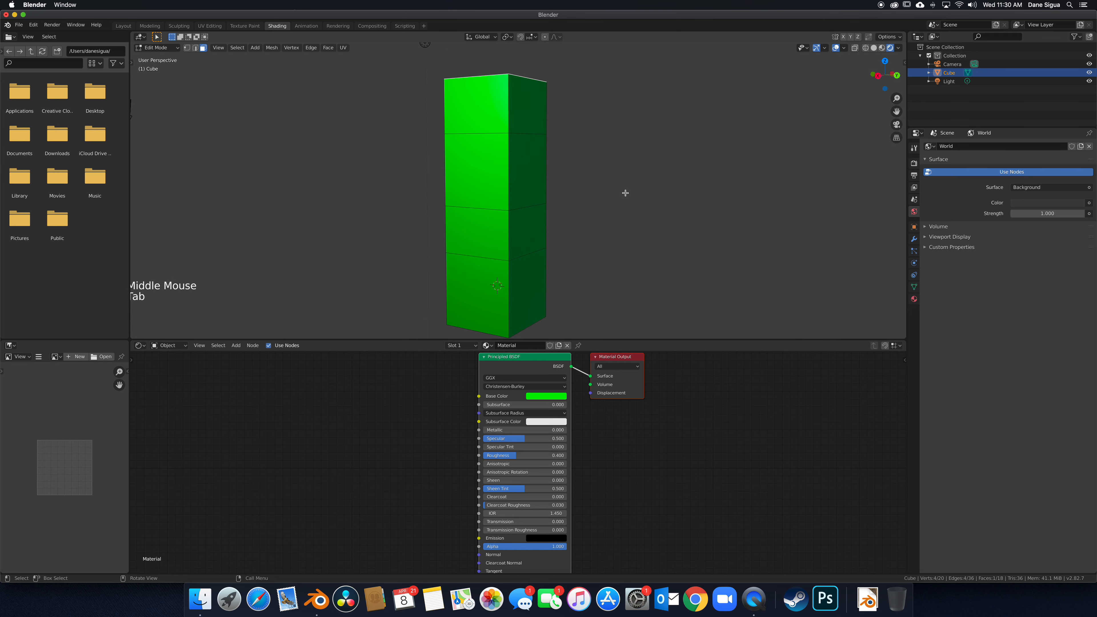
shift+middle_drag(524, 122, 522, 101)
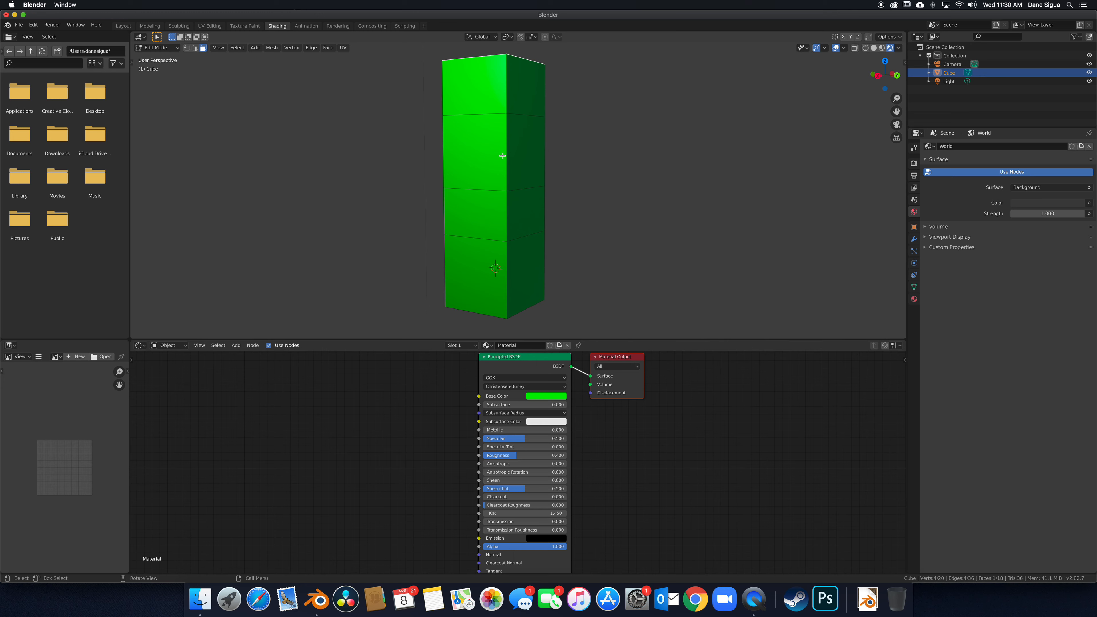
click(913, 300)
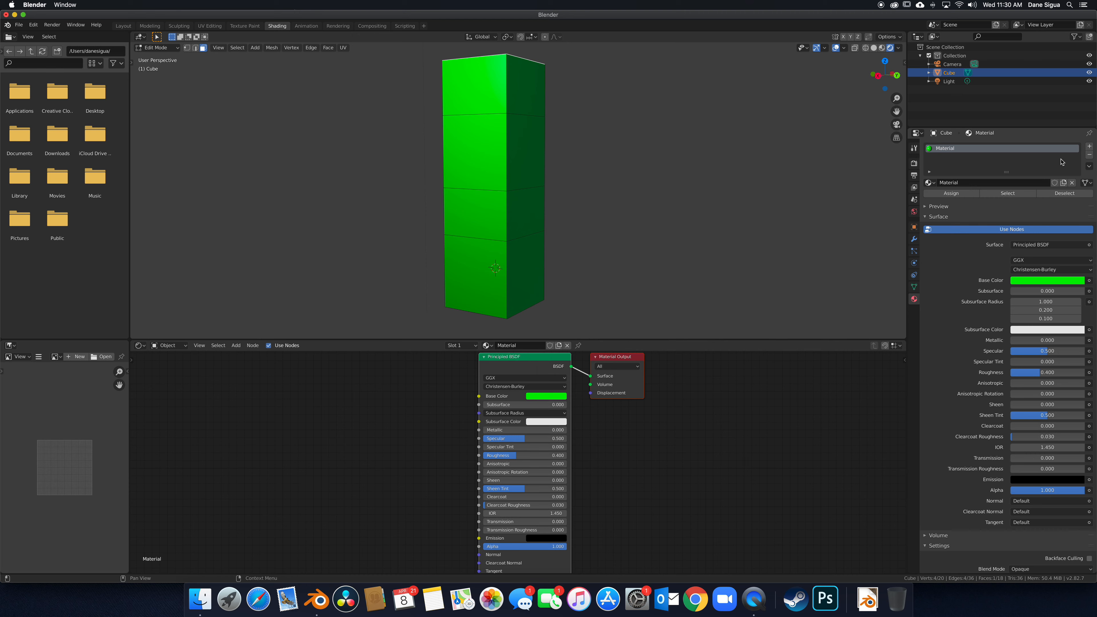
triple_click(952, 149)
text(Green)
key(Return)
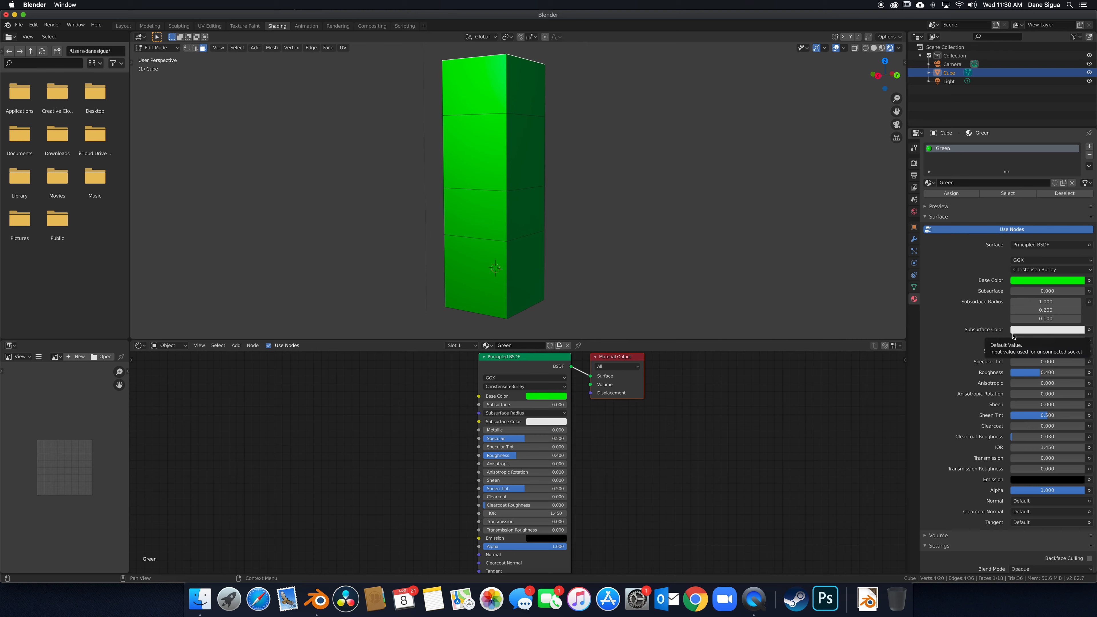
Add a second material named Blue with a blue base color of hue 0.663 and saturation 1.000.
click(1090, 146)
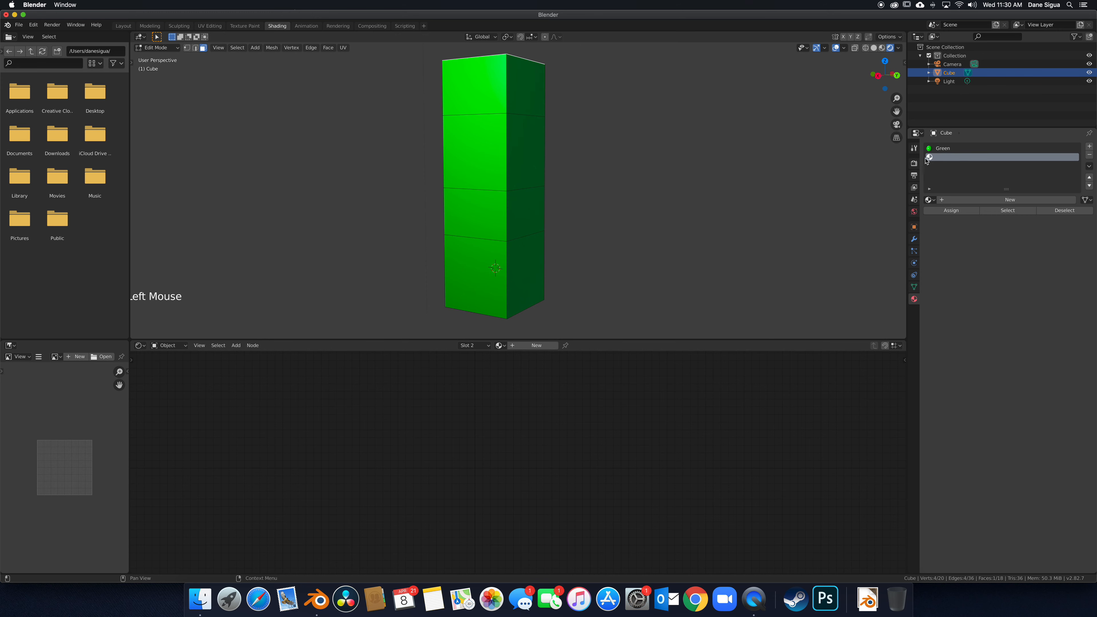
click(1010, 200)
double_click(962, 157)
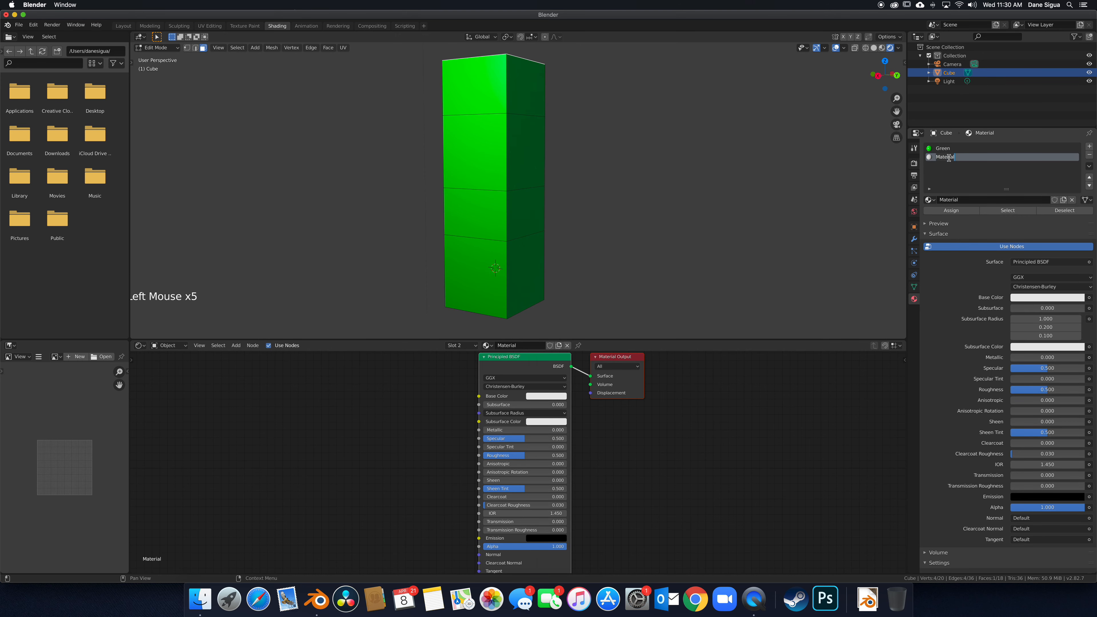
text(Blue)
key(Return)
click(1054, 298)
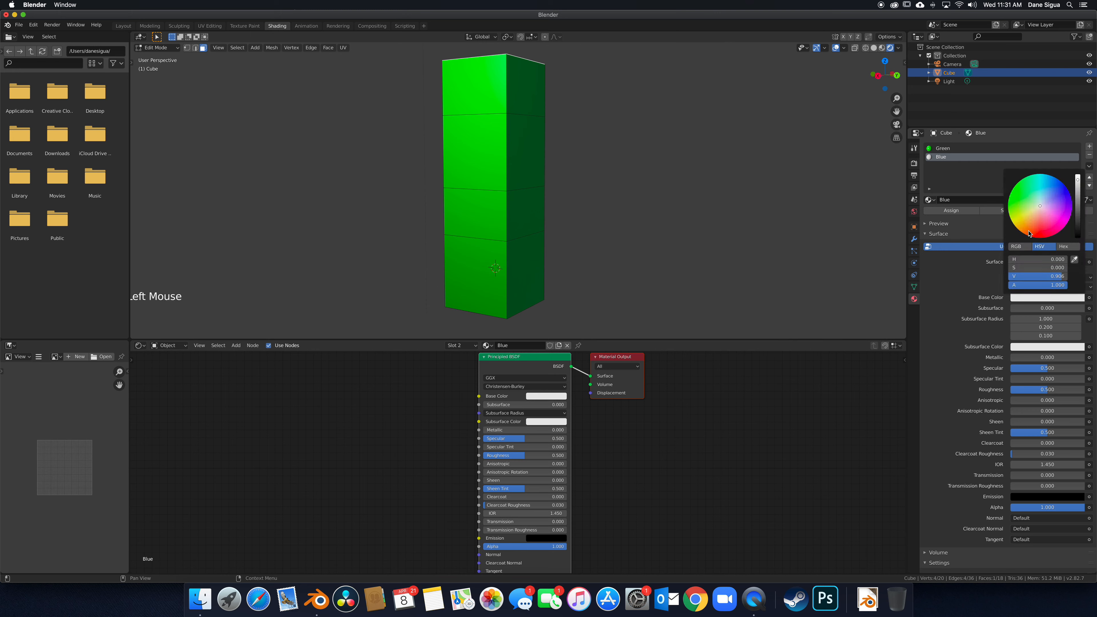
drag(1041, 207, 1066, 188)
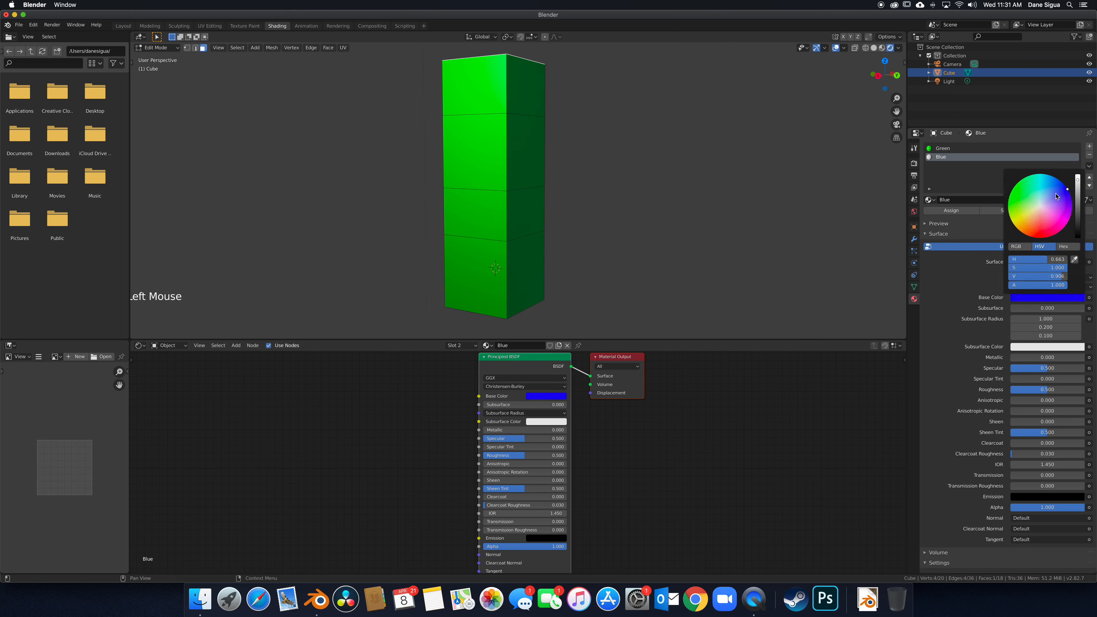
Add a third material slot with a new material named Red and give it a saturated red base color.
click(1089, 147)
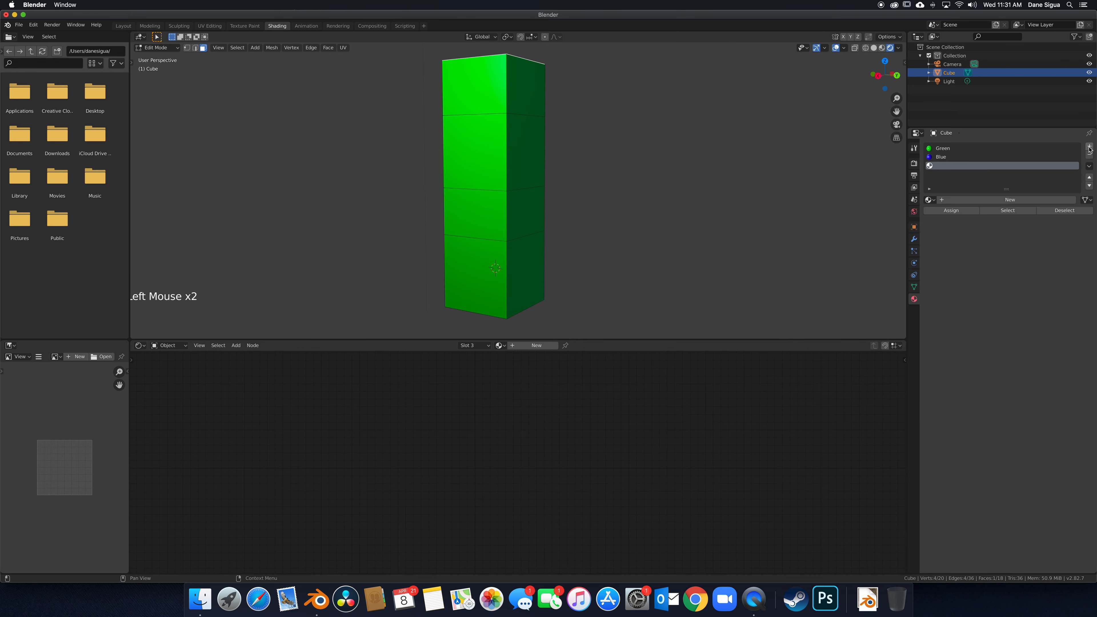
click(996, 200)
click(950, 168)
double_click(950, 166)
text(Red)
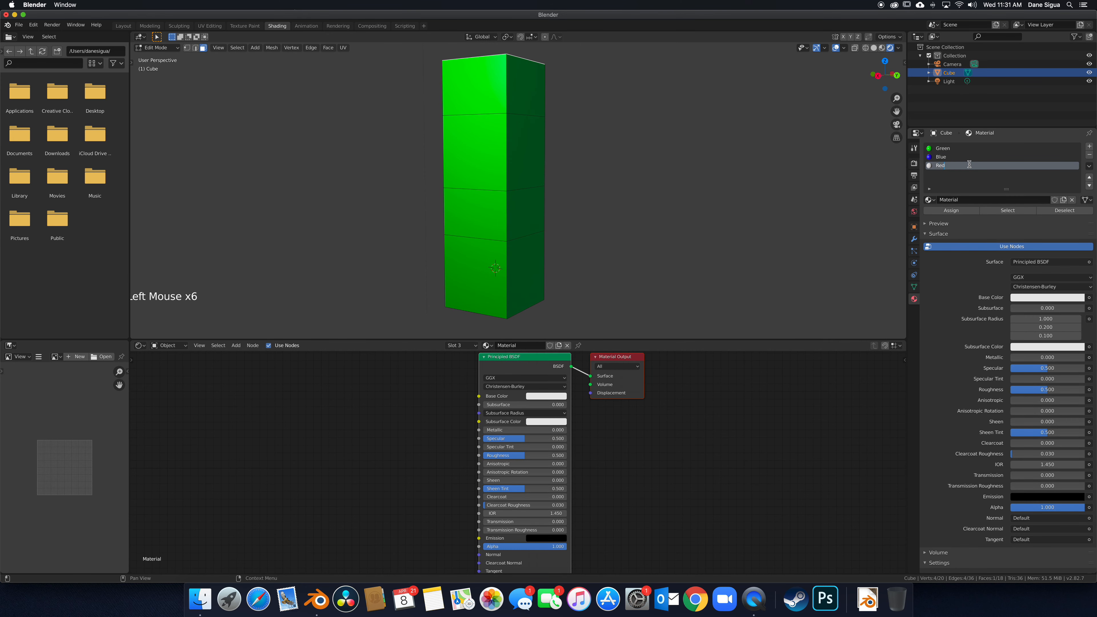
key(Return)
click(1038, 298)
drag(1041, 207, 1044, 234)
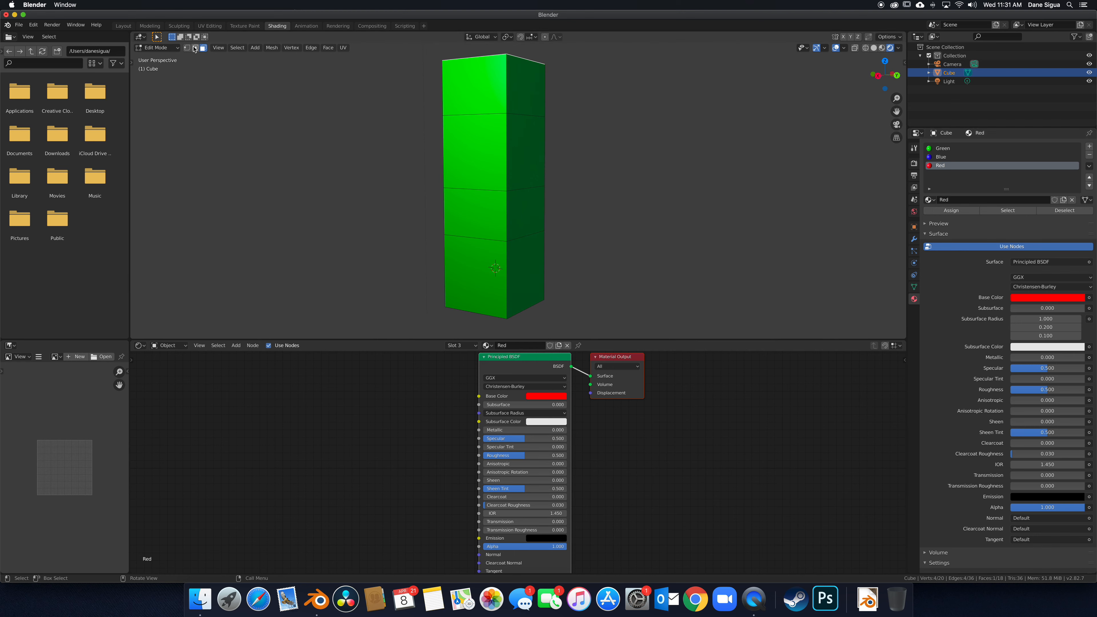
click(472, 99)
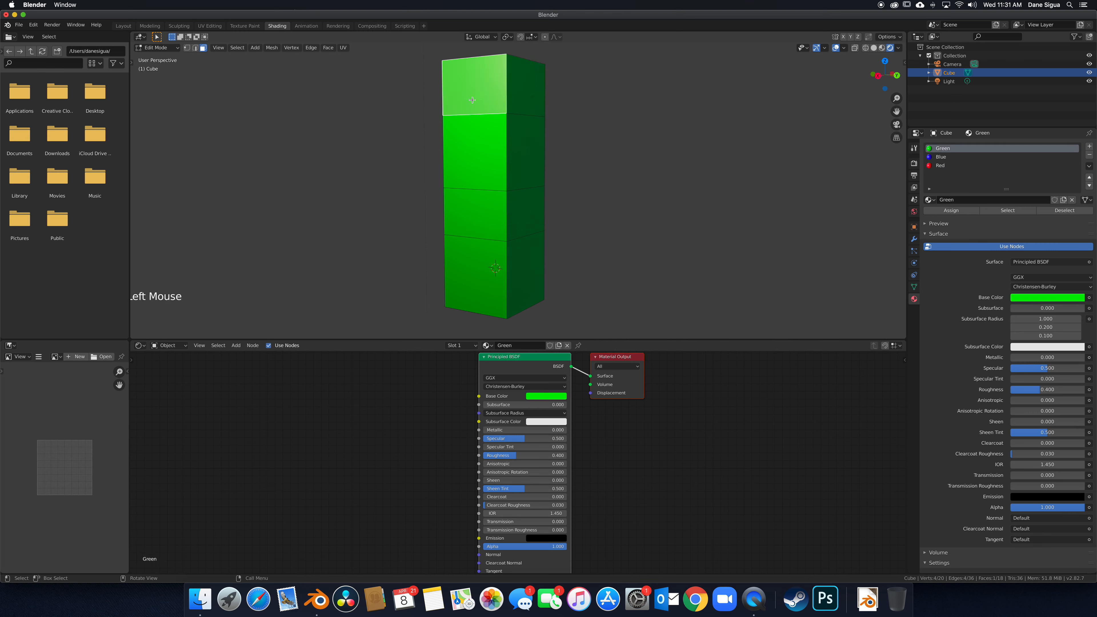
shift+click(484, 211)
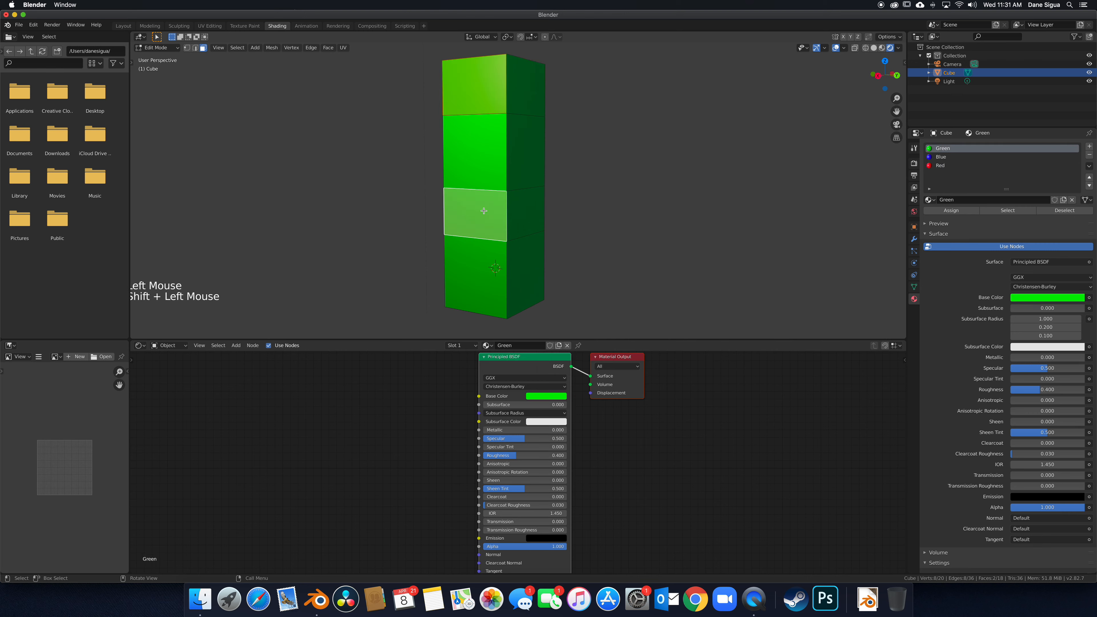
super+click(483, 97)
shift+click(482, 215)
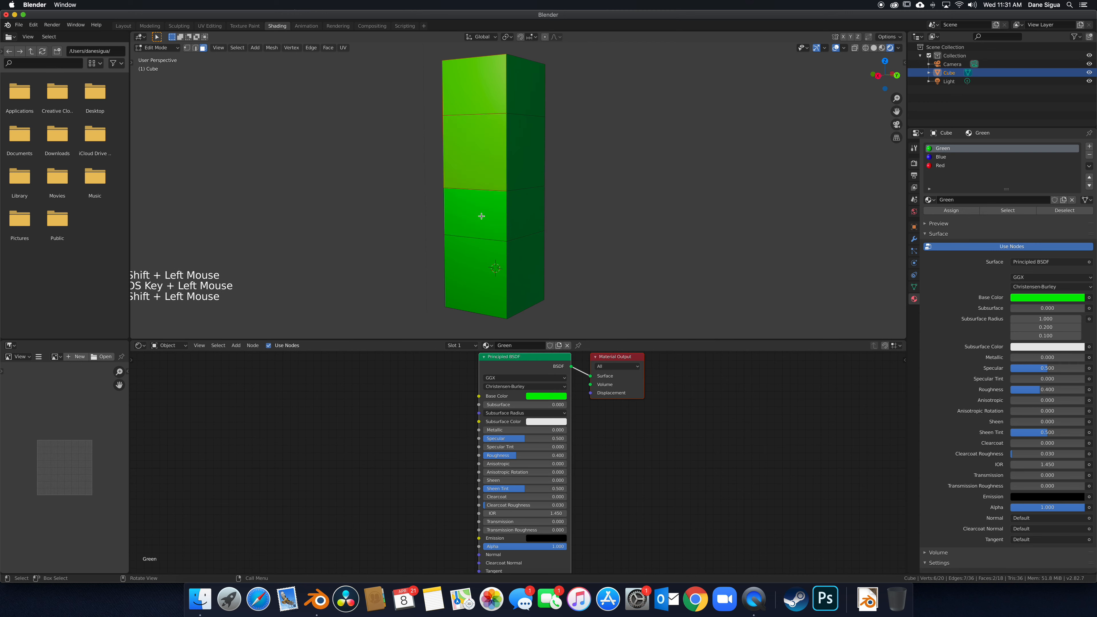
Select the upper three faces on the brightly lit side of the column by shortest path and assign the Blue material to them.
click(482, 215)
shift+click(497, 104)
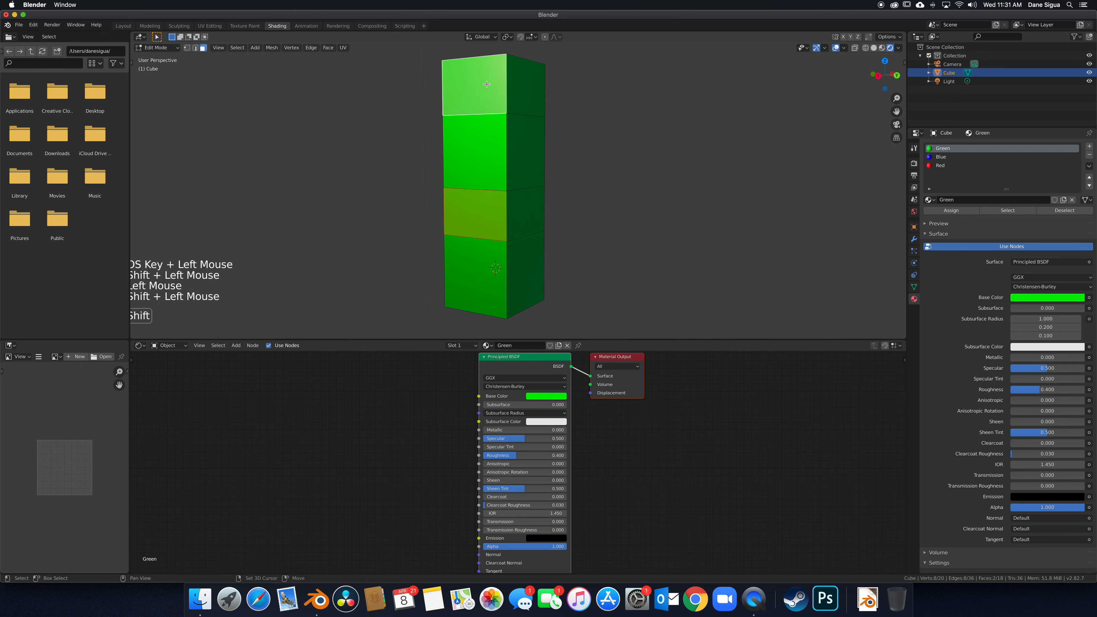
mouse_move(554, 187)
middle_down()
mouse_move(510, 197)
mouse_move(548, 205)
middle_up()
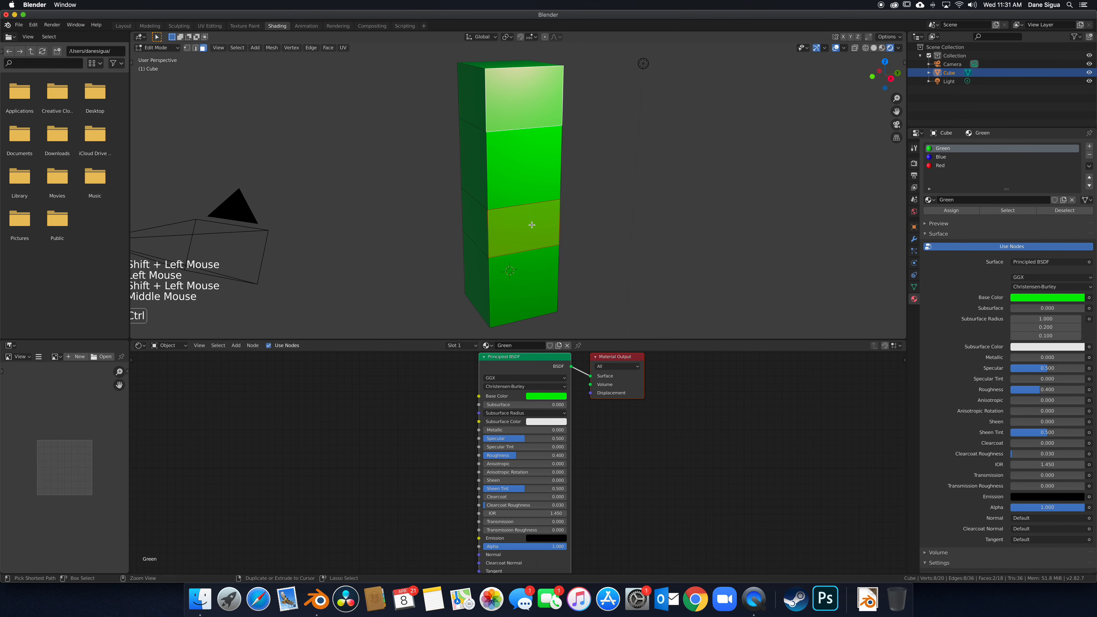
ctrl+click(540, 227)
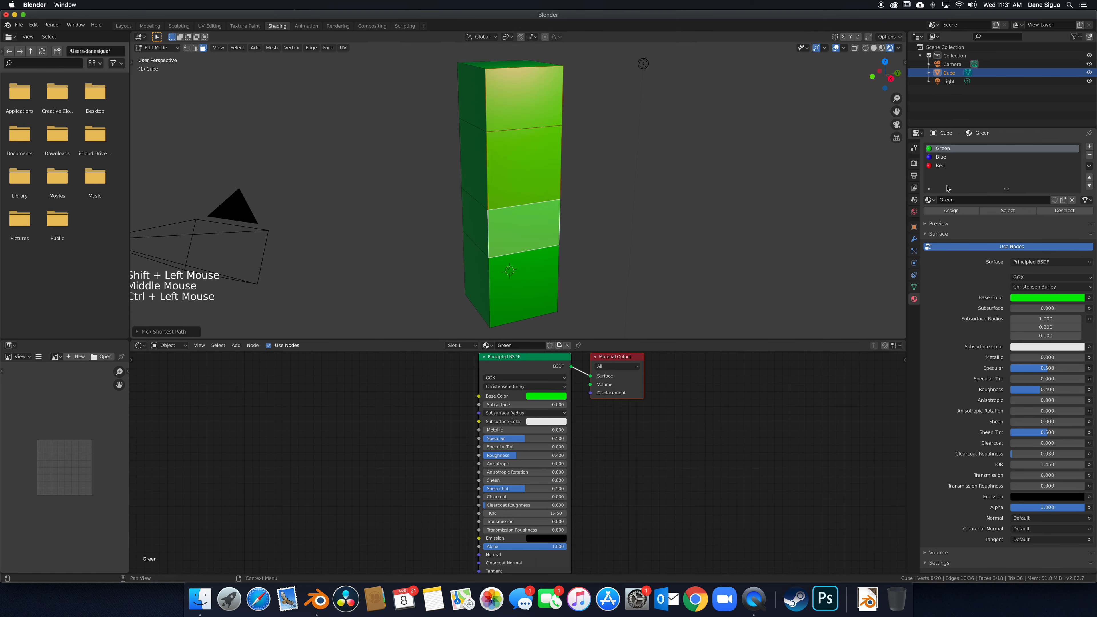
click(945, 159)
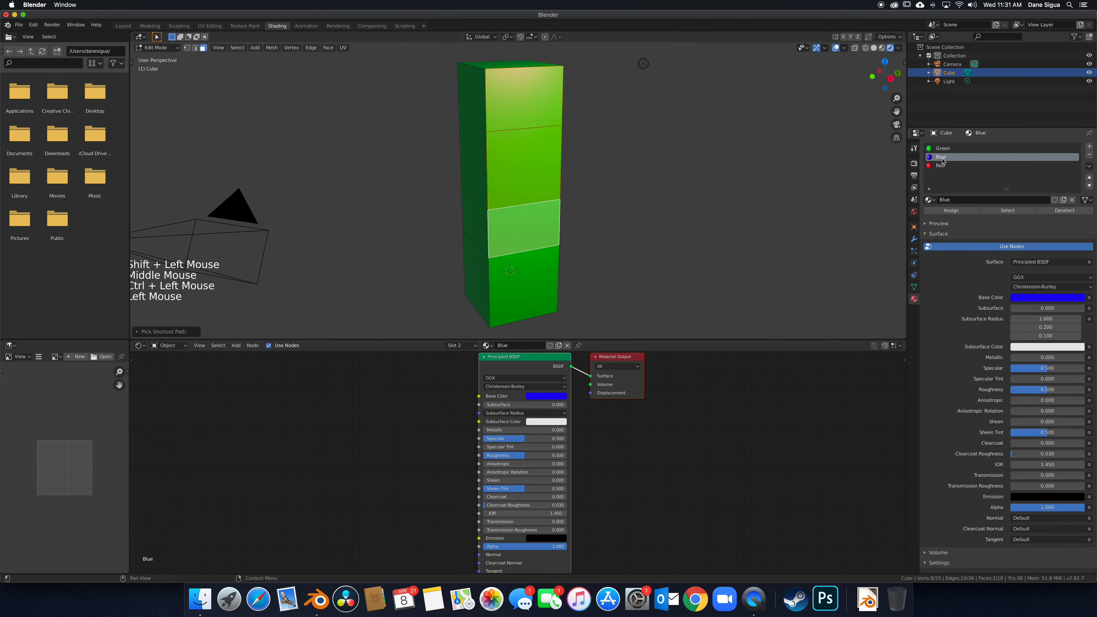
click(947, 211)
Assign the Red material to the lowest face on the side adjacent to the blue faces.
middle_drag(541, 233, 508, 274)
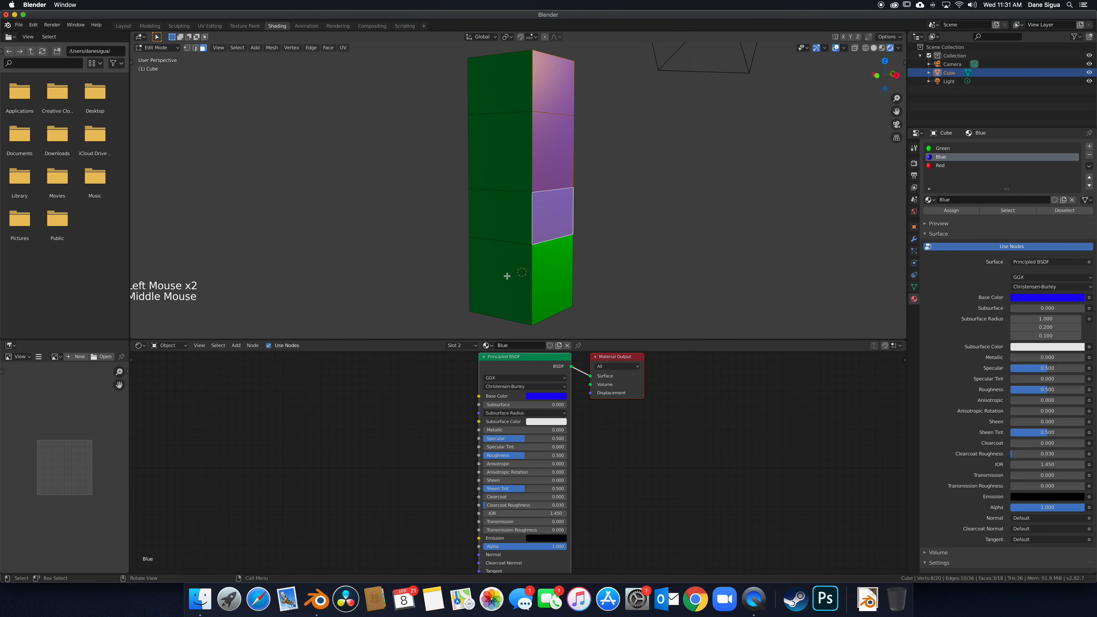
click(507, 277)
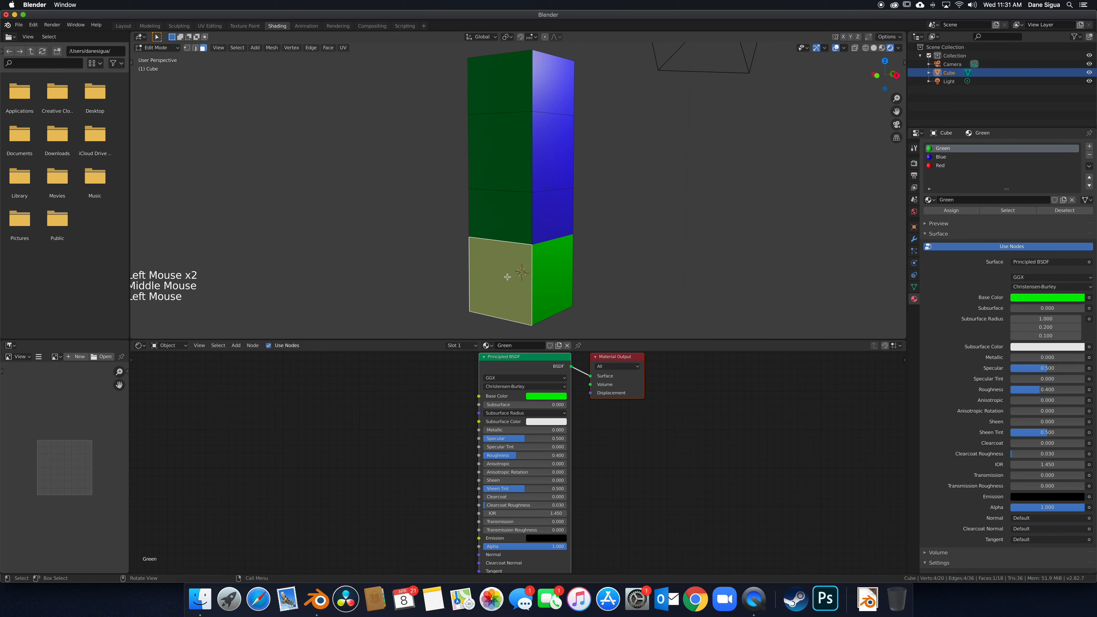
click(945, 166)
click(960, 212)
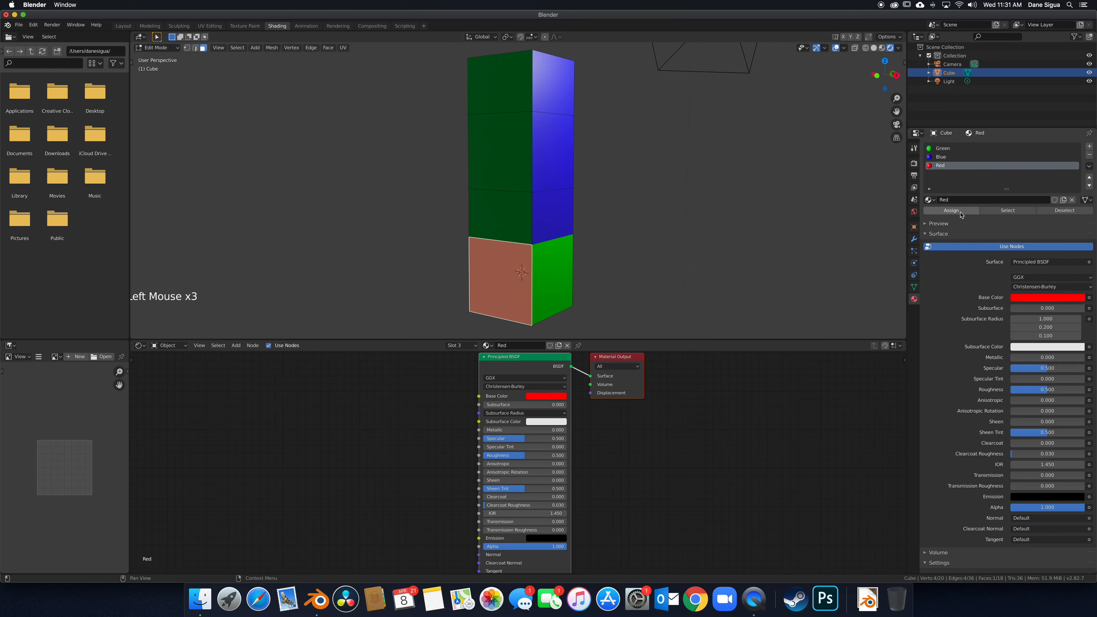
Assign the Blue material to the top face of the column.
middle_drag(662, 216, 569, 176)
click(520, 79)
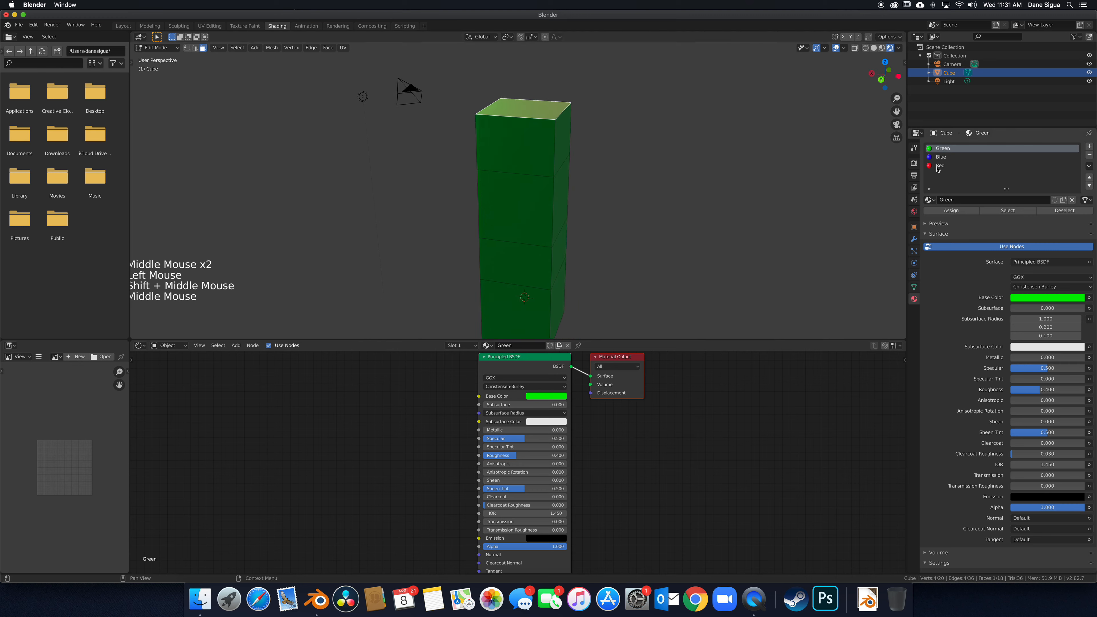
click(958, 156)
click(952, 210)
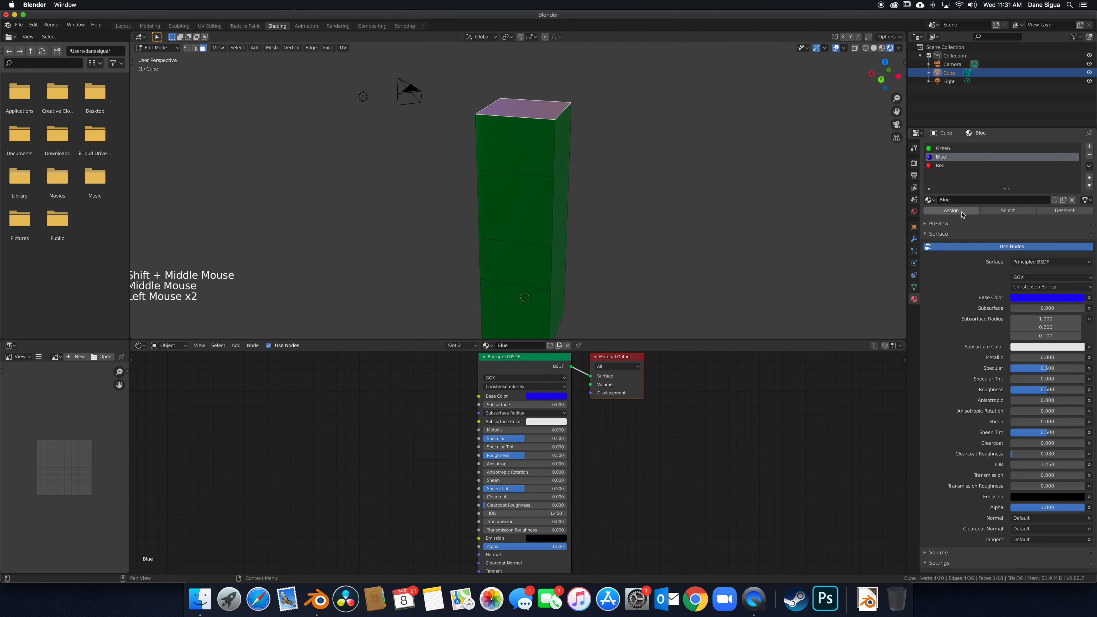
Look over the colored column and compare the settings of the Green, Blue and Red materials.
scroll(548, 209, up, 1)
scroll(535, 207, down, 2)
middle_drag(527, 220, 712, 207)
click(949, 166)
click(951, 158)
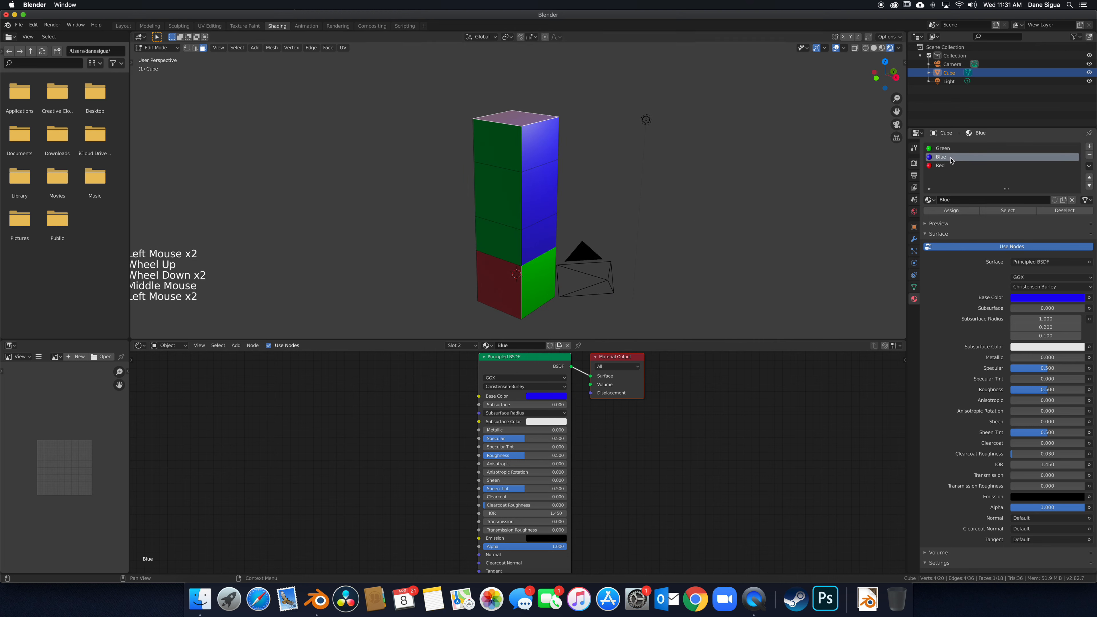
click(952, 149)
click(954, 157)
click(954, 166)
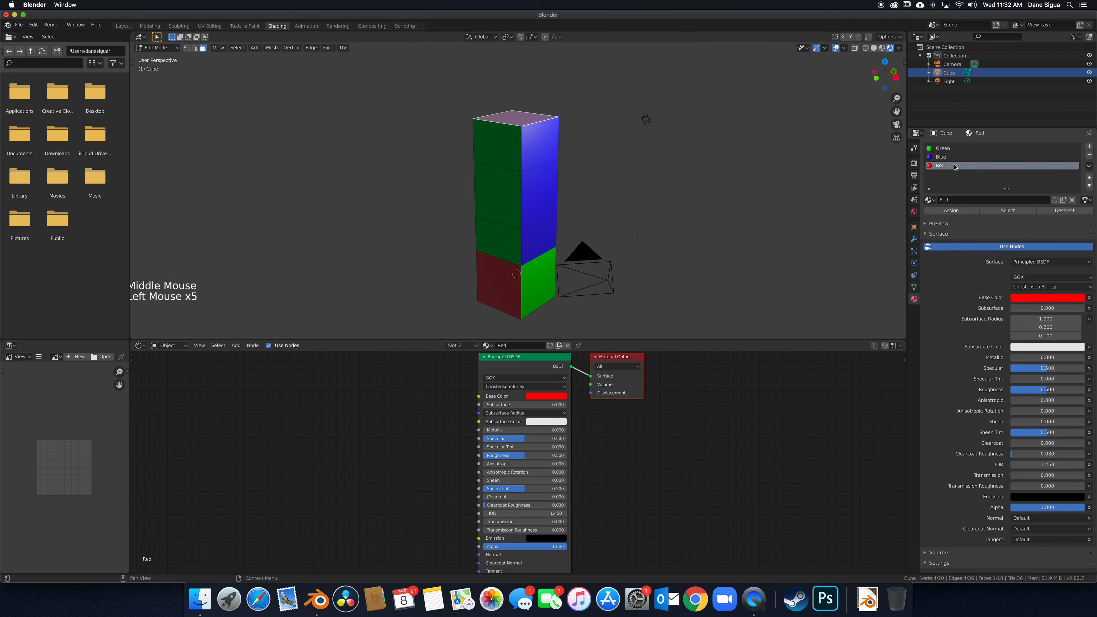
click(953, 157)
Add the d5np5b6-b1 wood image from the Downloads folder to the Green material's nodes and connect its Color output to Base Color.
click(954, 148)
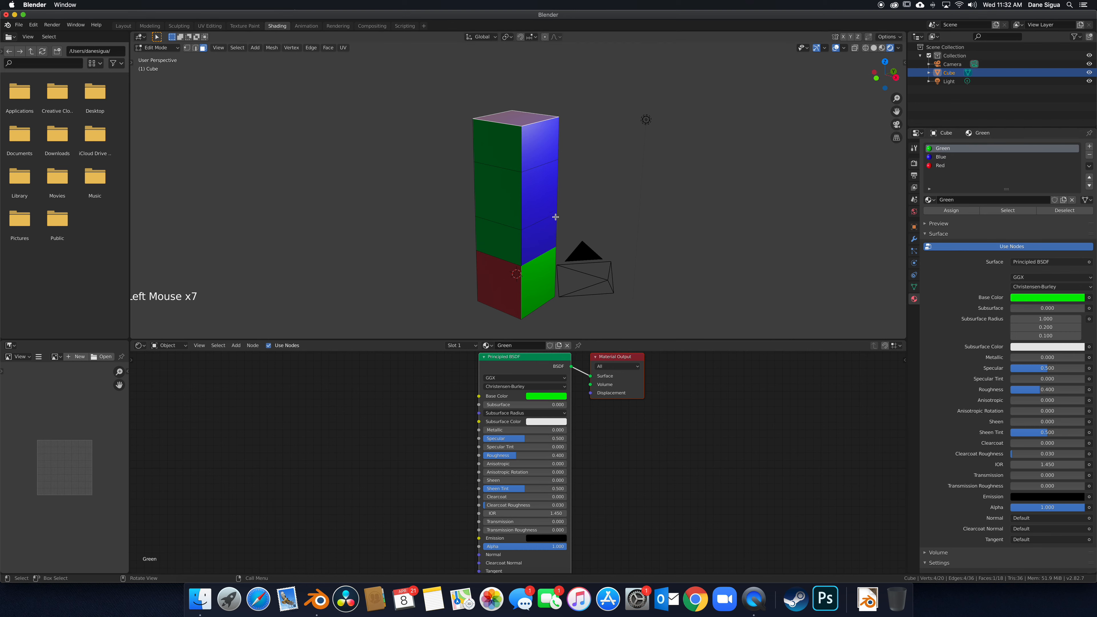
click(517, 168)
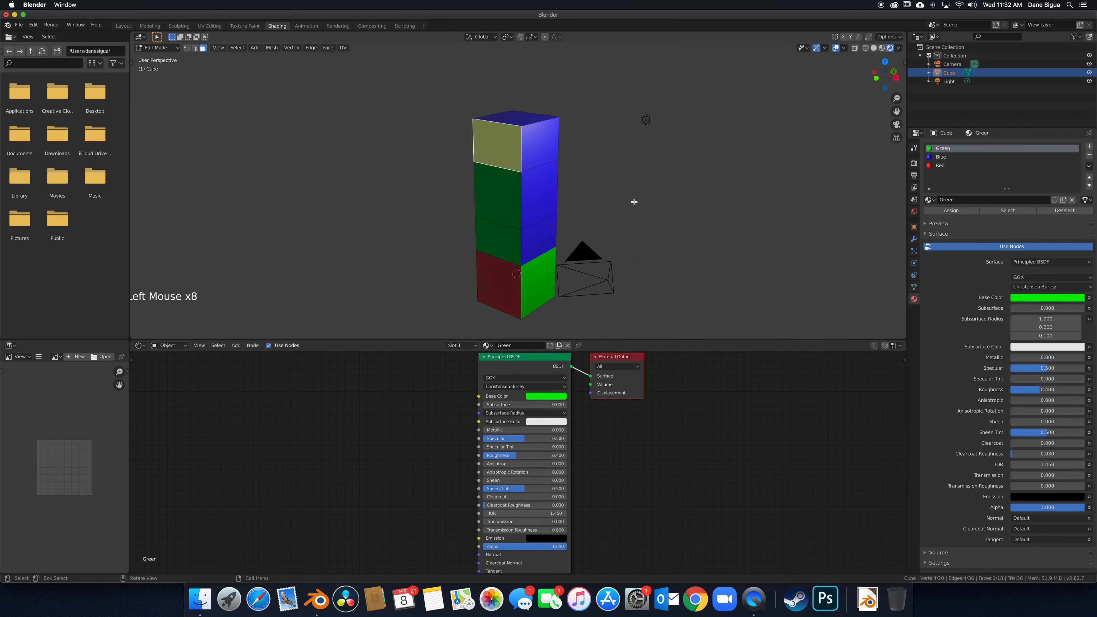
click(54, 142)
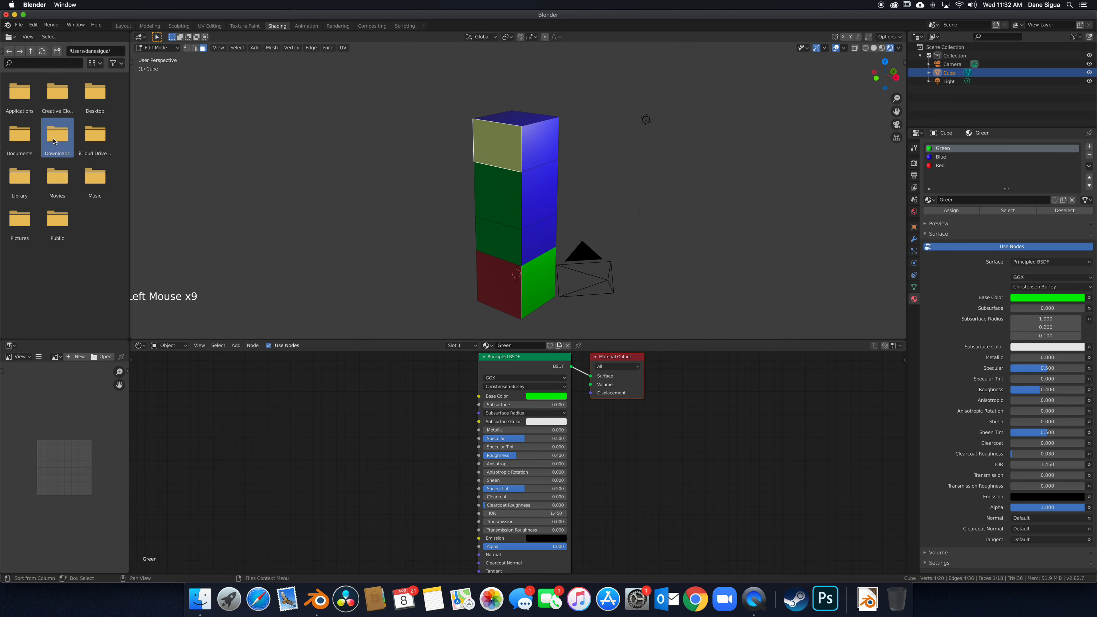
double_click(54, 141)
drag(119, 220, 300, 437)
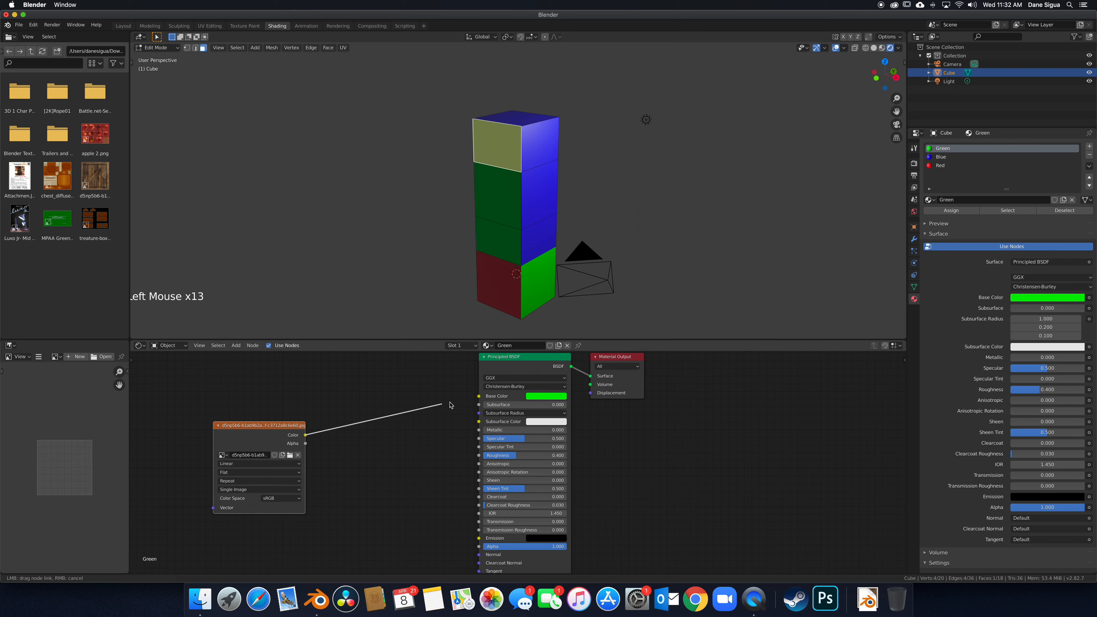
drag(479, 398, 479, 396)
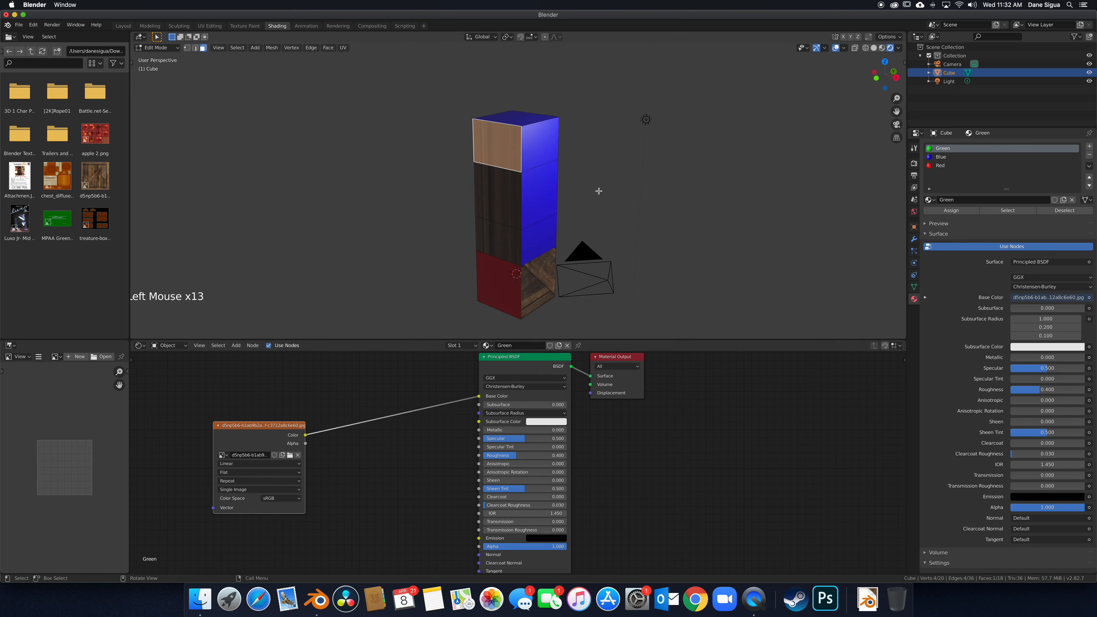
Add chest_diffuse.png as an image texture to the Blue material and connect its Color output to Base Color.
middle_drag(574, 209, 546, 209)
middle_drag(594, 276, 554, 226)
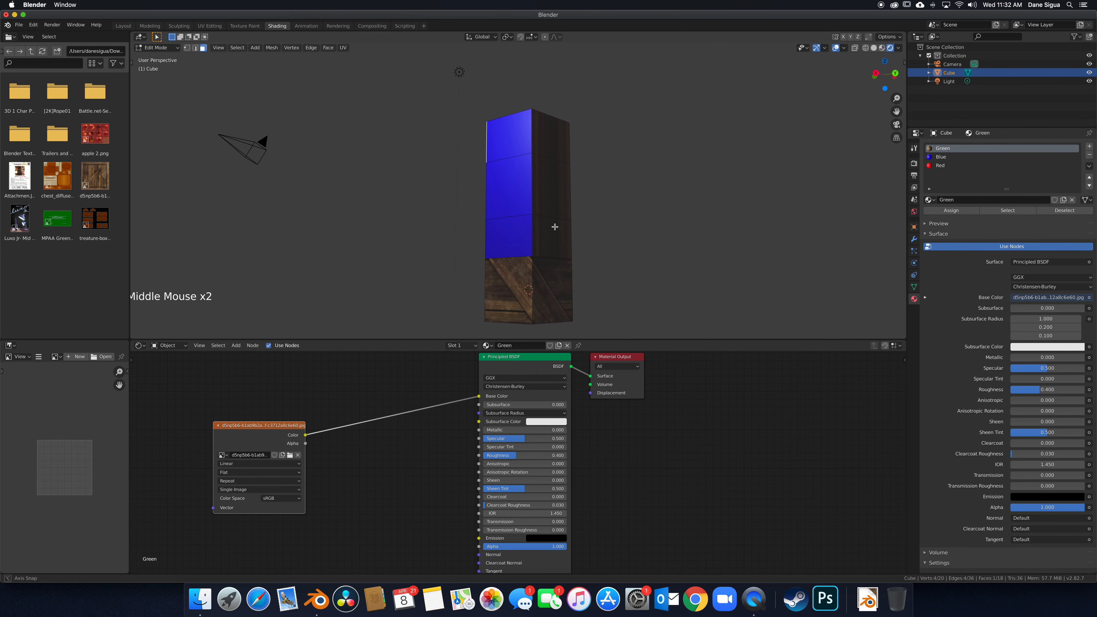
click(948, 157)
drag(59, 181, 281, 426)
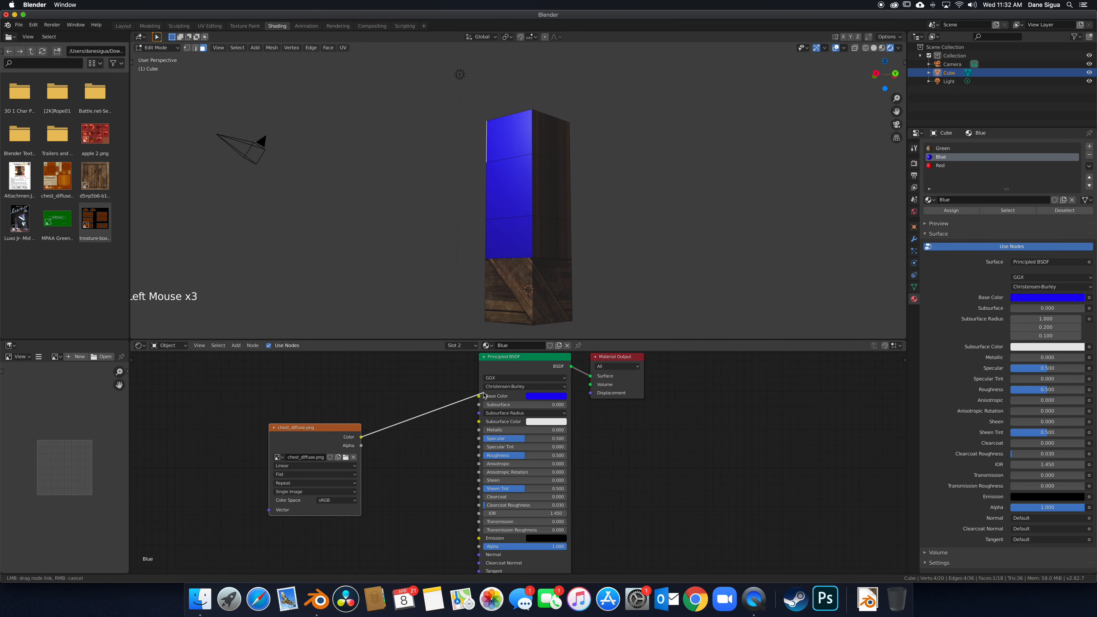
drag(479, 402, 479, 396)
middle_drag(557, 277, 374, 282)
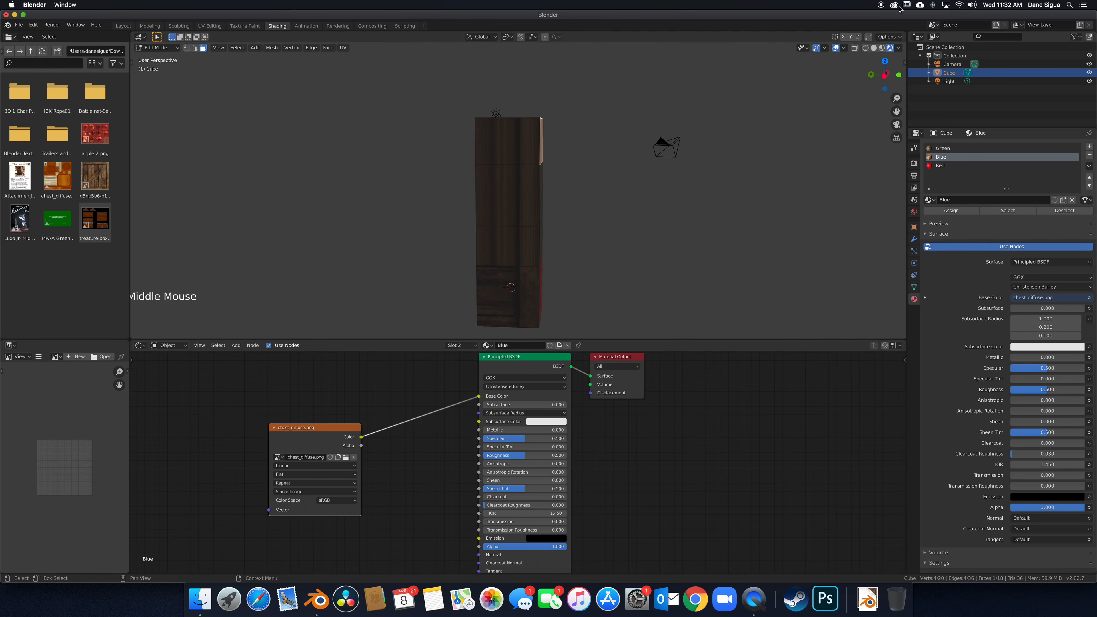